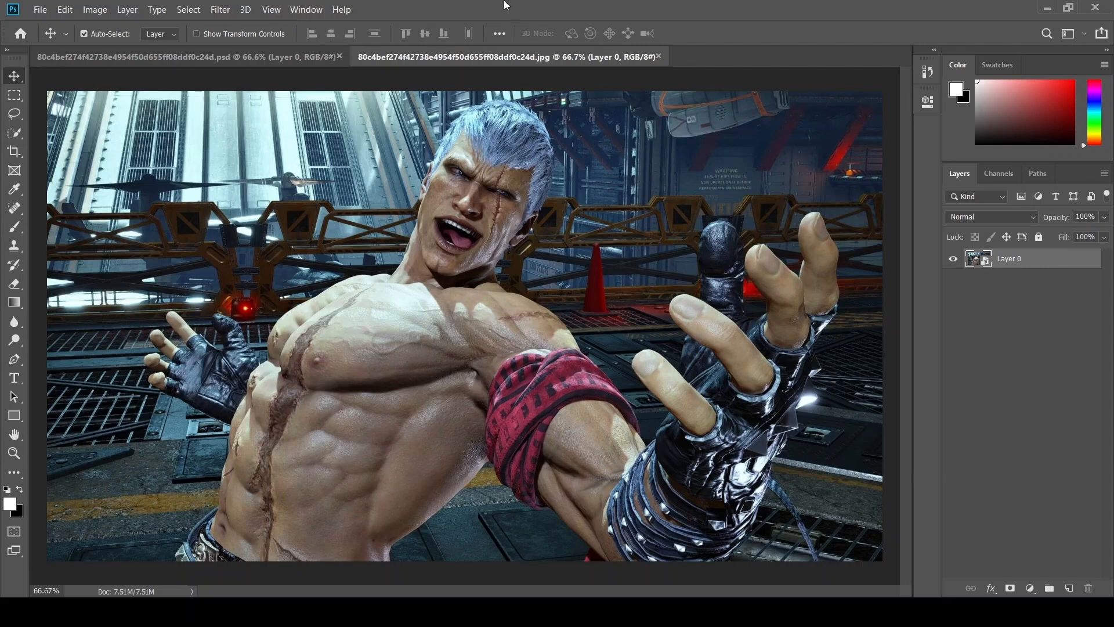
Apply a Camera Raw filter to Layer 0 with Contrast at +100.
{"action": "left_click", "coordinate": [222, 12]}
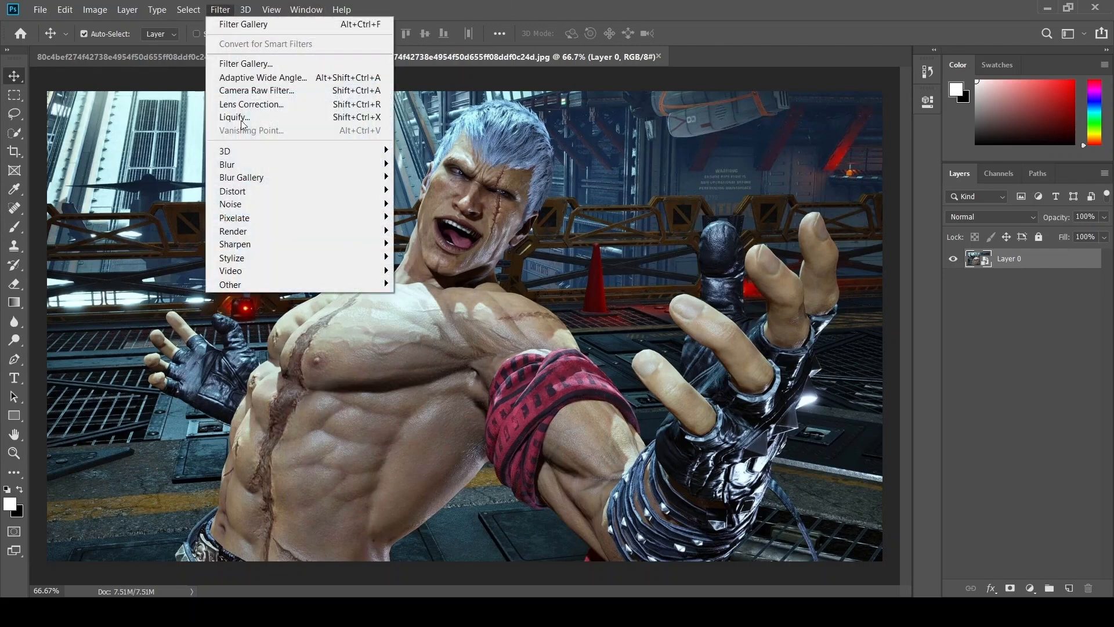
{"action": "left_click", "coordinate": [258, 91]}
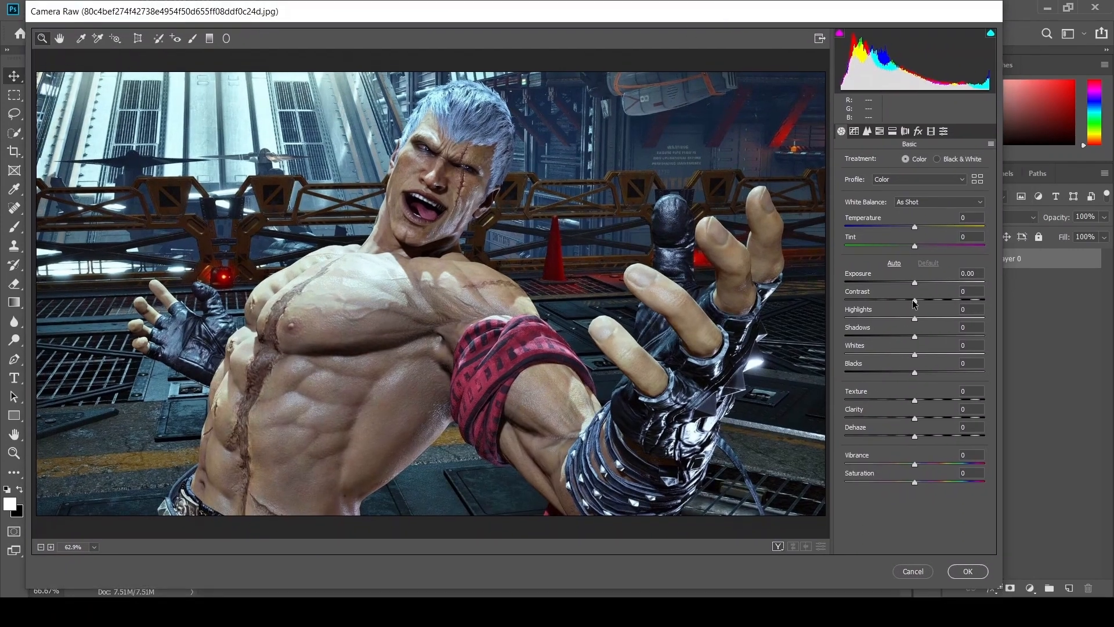
{"action": "left_click_drag", "start_coordinate": [914, 303], "coordinate": [1023, 308]}
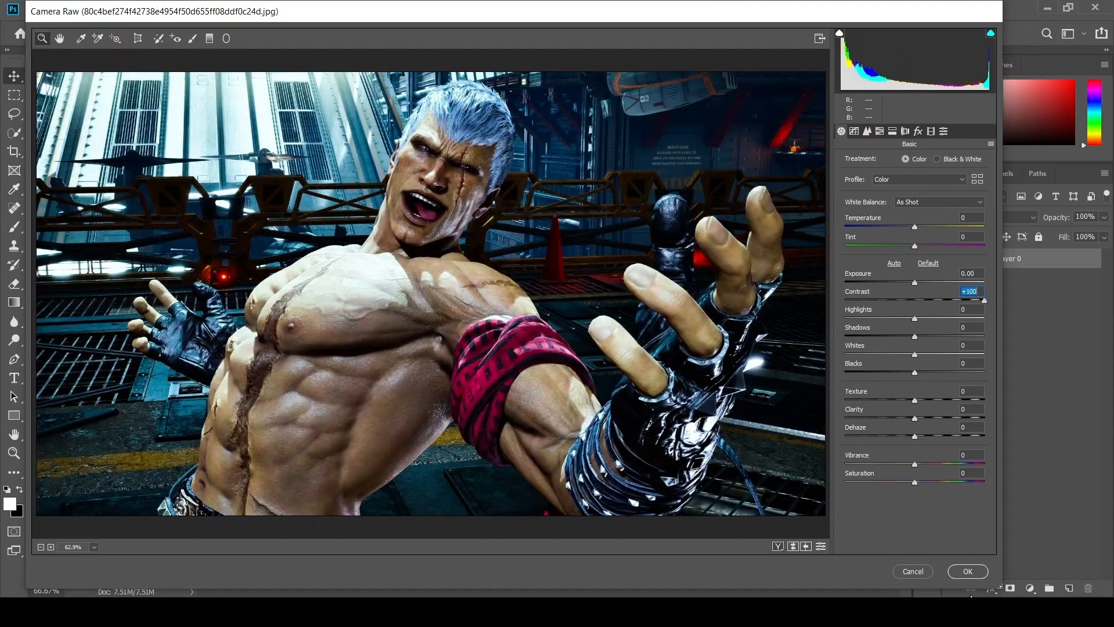
{"action": "left_click", "coordinate": [973, 573]}
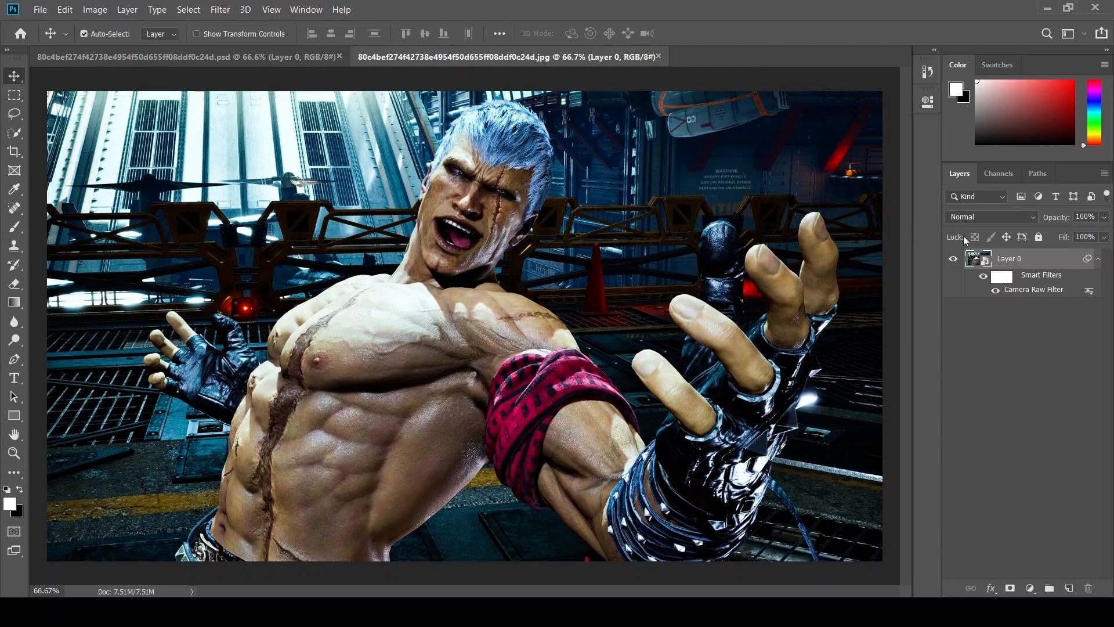
Add a second Camera Raw filter with Contrast -100, Highlights -100, Shadows +100, Whites -100 and Blacks +100.
{"action": "left_click", "coordinate": [220, 10]}
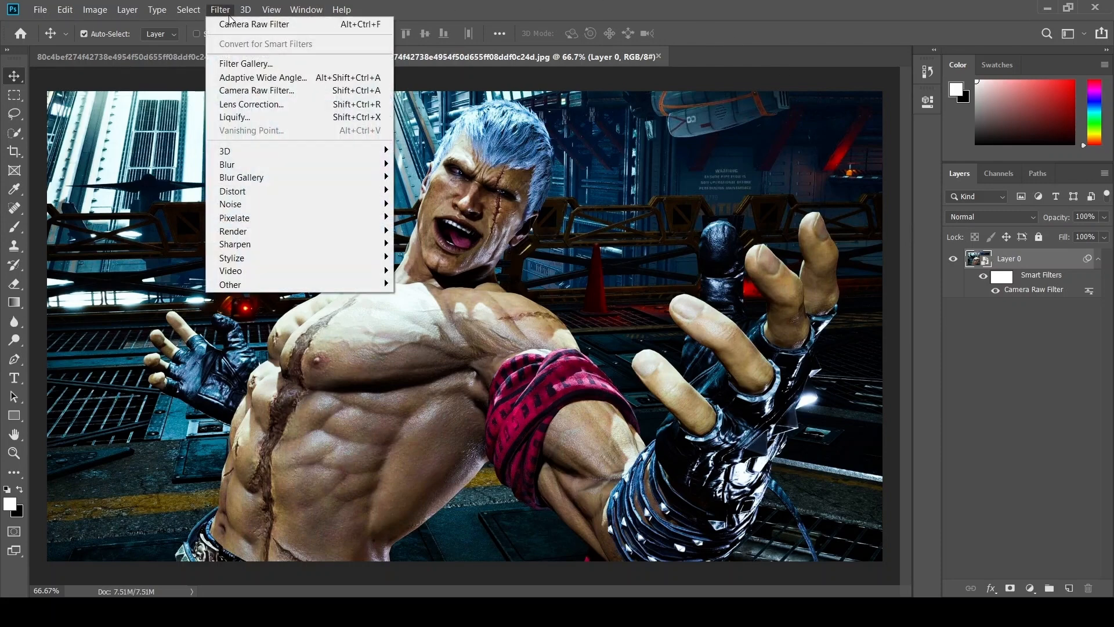
{"action": "left_click", "coordinate": [274, 93]}
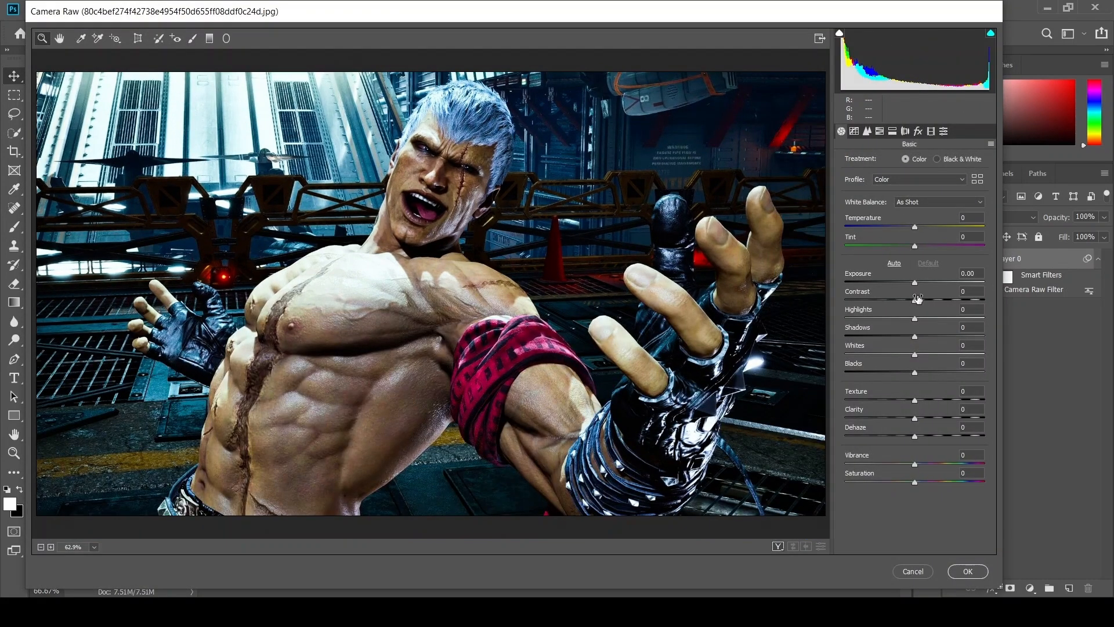
{"action": "left_click_drag", "start_coordinate": [915, 300], "coordinate": [820, 307]}
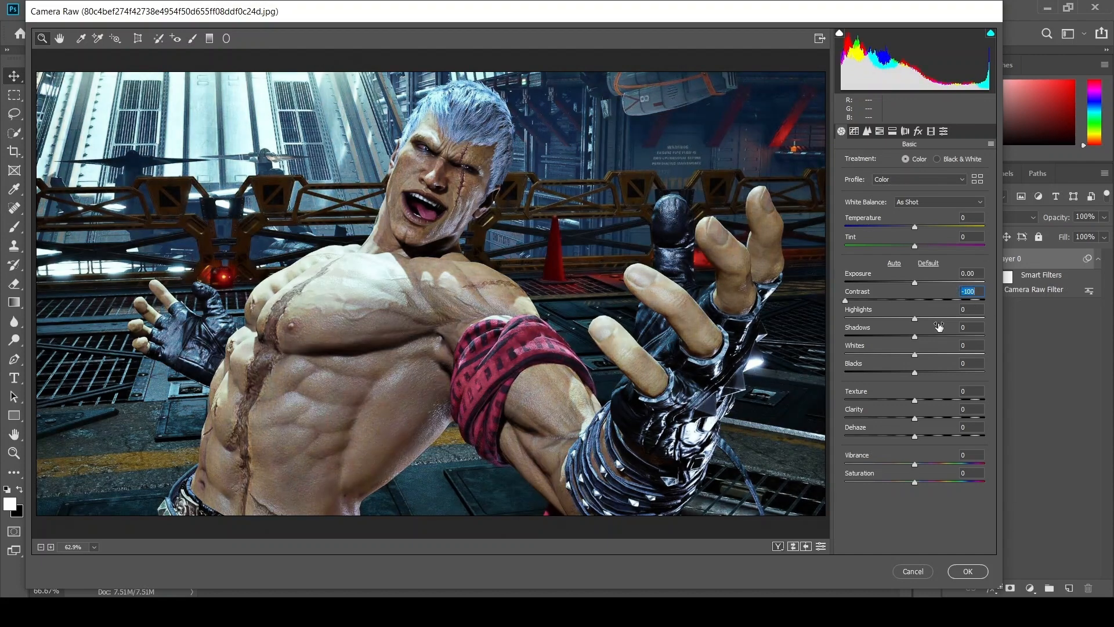
{"action": "left_click_drag", "start_coordinate": [915, 319], "coordinate": [845, 319]}
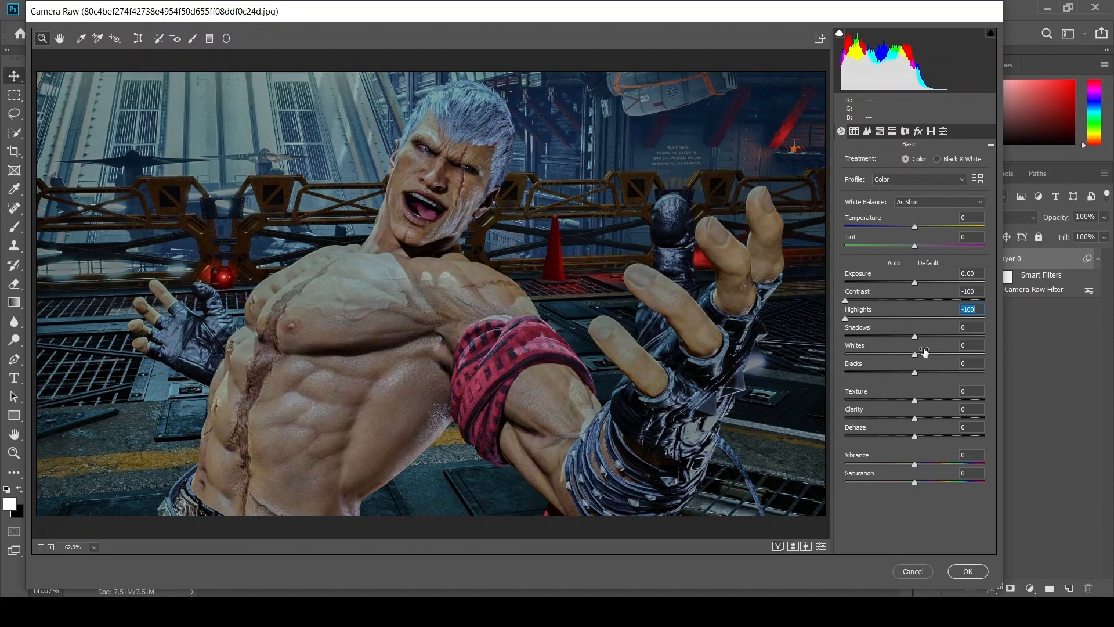
{"action": "left_click_drag", "start_coordinate": [916, 337], "coordinate": [1015, 336]}
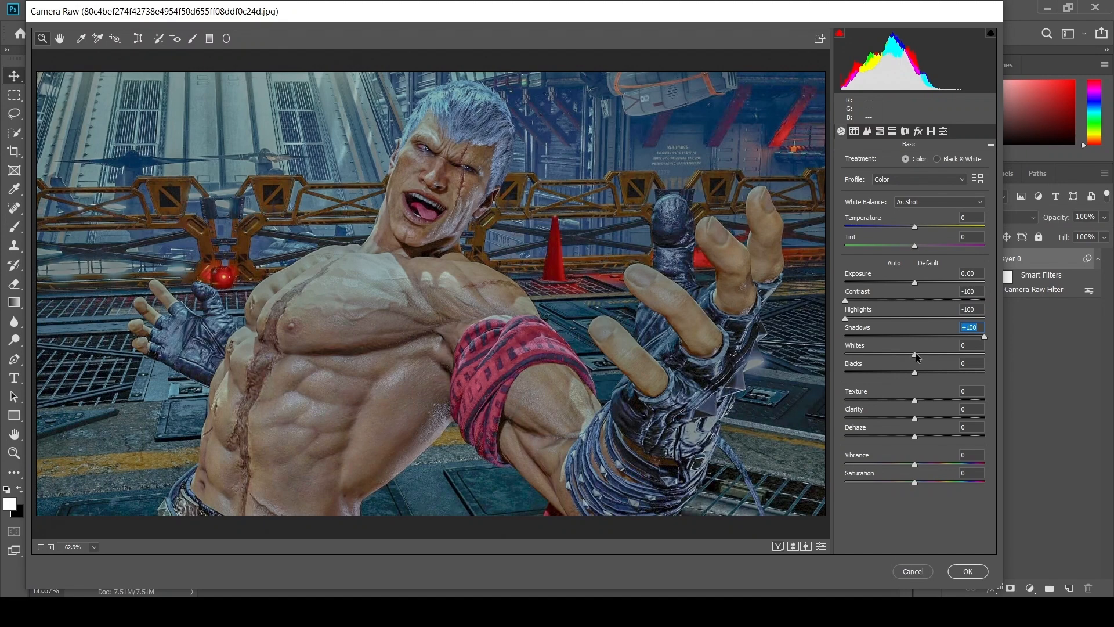
{"action": "left_click_drag", "start_coordinate": [915, 354], "coordinate": [826, 357]}
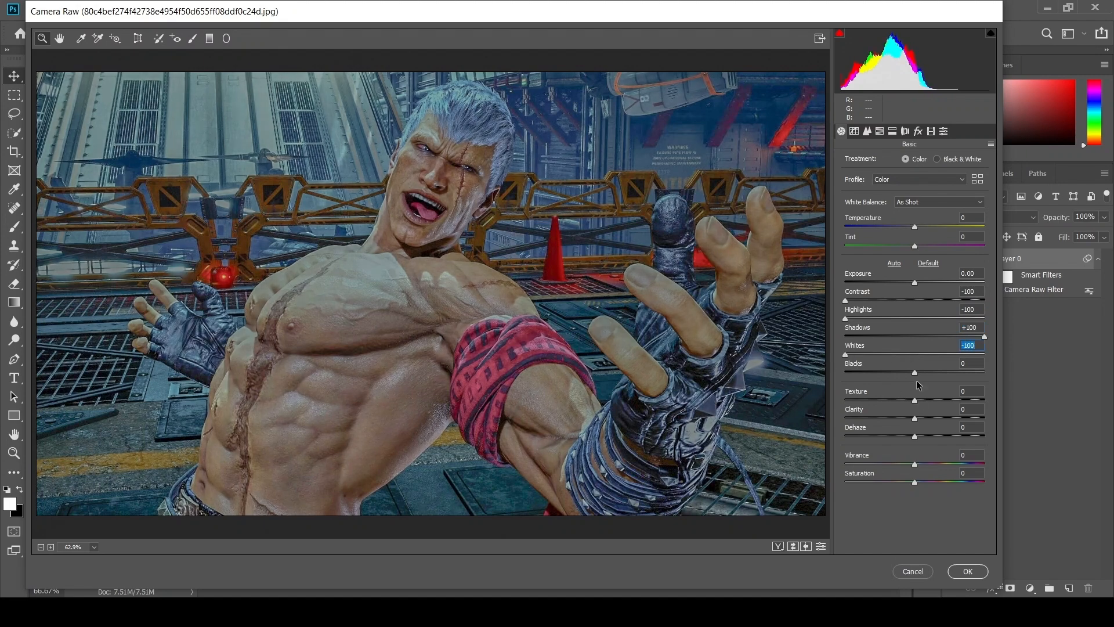
{"action": "left_click_drag", "start_coordinate": [915, 372], "coordinate": [999, 376]}
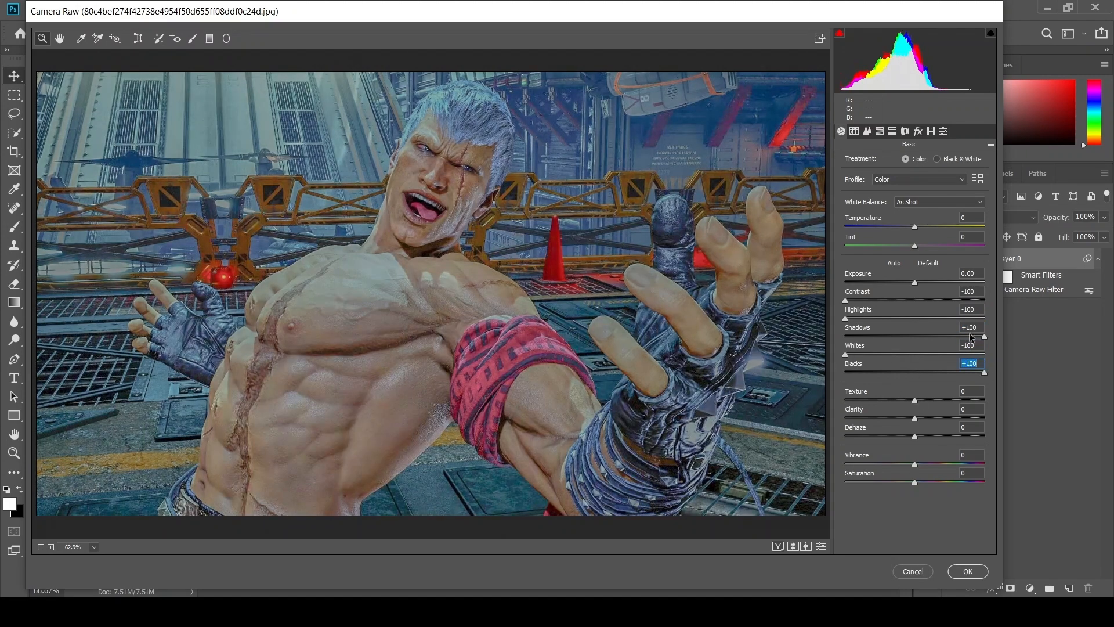
{"action": "left_click", "coordinate": [967, 571]}
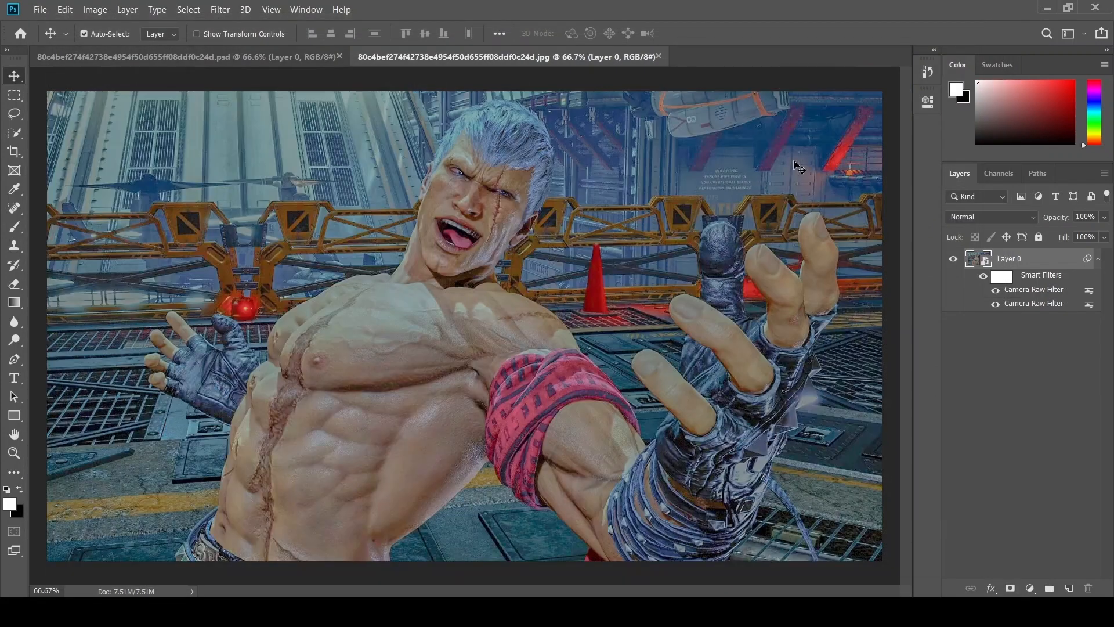
Add a third Camera Raw filter with Contrast +100 and slightly raised Texture and Clarity.
{"action": "left_click", "coordinate": [216, 10]}
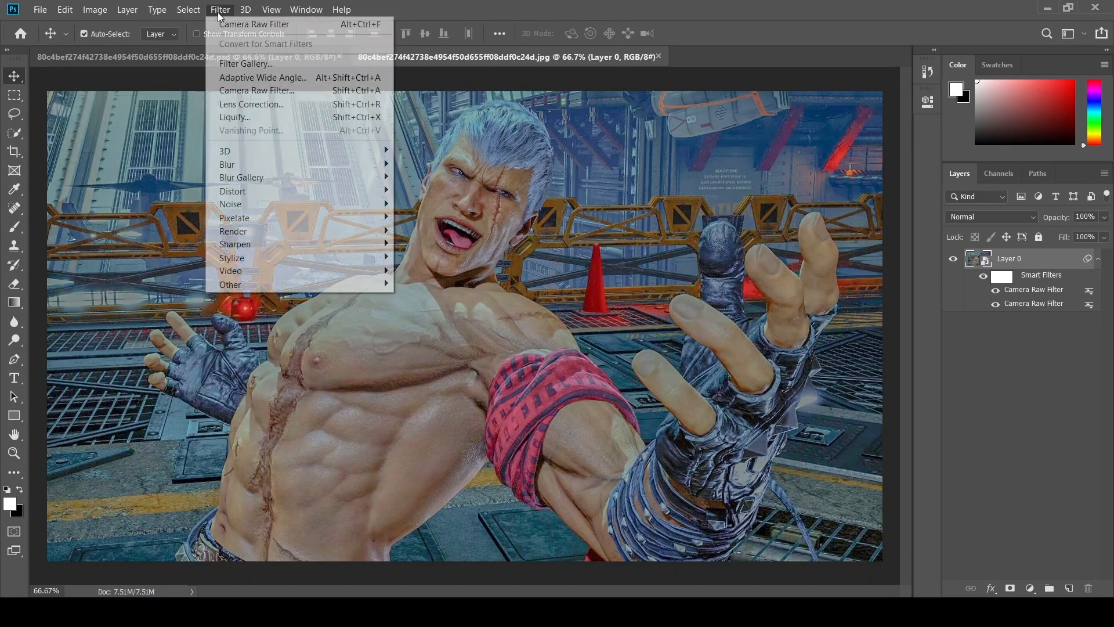
{"action": "left_click", "coordinate": [268, 93]}
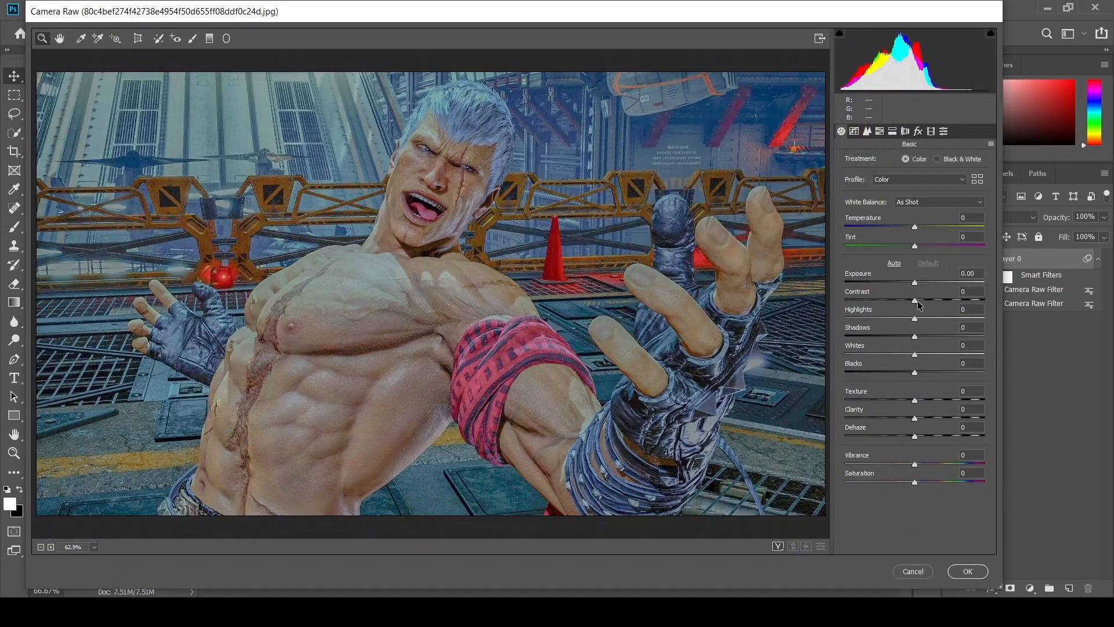
{"action": "left_click_drag", "start_coordinate": [915, 318], "coordinate": [1032, 313]}
{"action": "key", "text": "ctrl+z"}
{"action": "left_click", "coordinate": [970, 292]}
{"action": "left_click_drag", "start_coordinate": [916, 300], "coordinate": [1073, 308]}
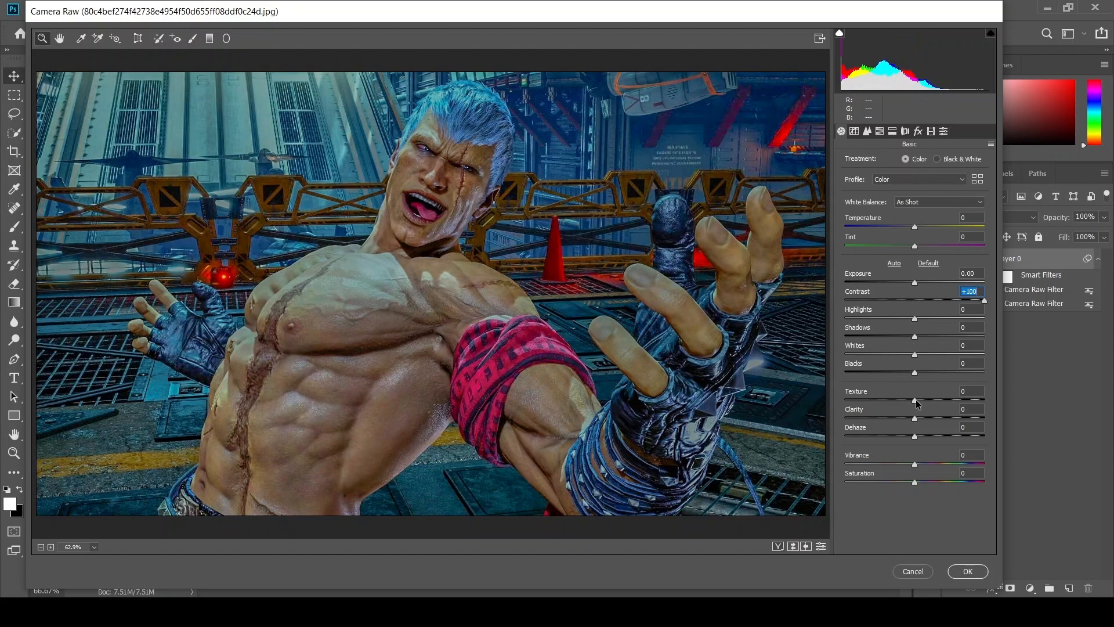
{"action": "left_click_drag", "start_coordinate": [916, 399], "coordinate": [922, 401]}
{"action": "left_click_drag", "start_coordinate": [916, 416], "coordinate": [930, 419]}
{"action": "left_click", "coordinate": [965, 571]}
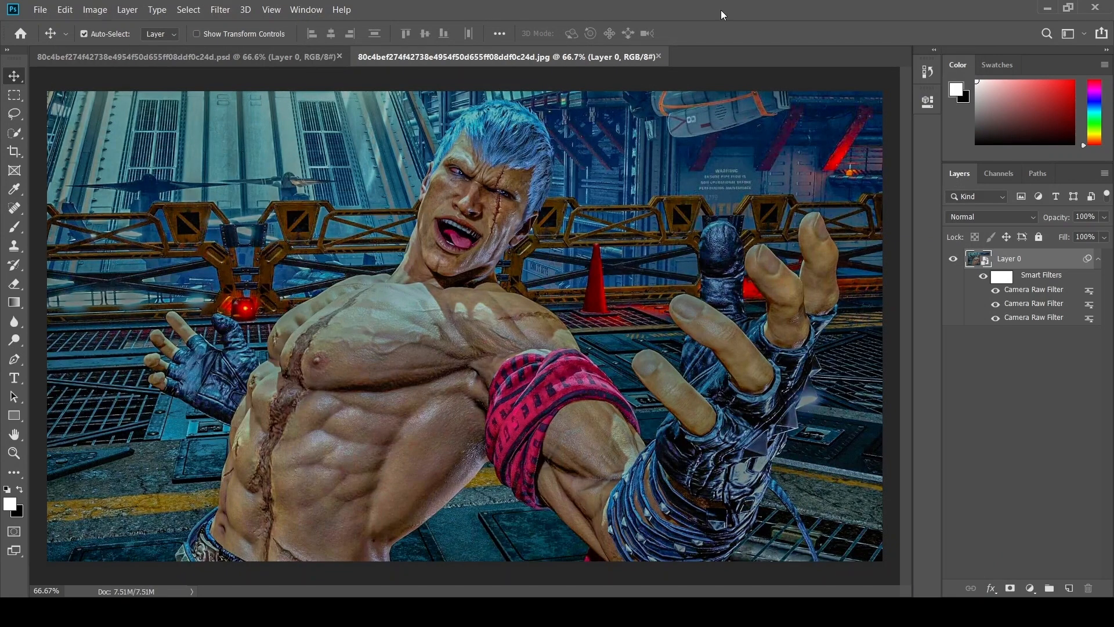
Apply the Note Paper sketch effect from the Filter Gallery with Image Balance 19, Graininess 9 and Relief 0.
{"action": "left_click", "coordinate": [221, 11]}
{"action": "left_click", "coordinate": [246, 64]}
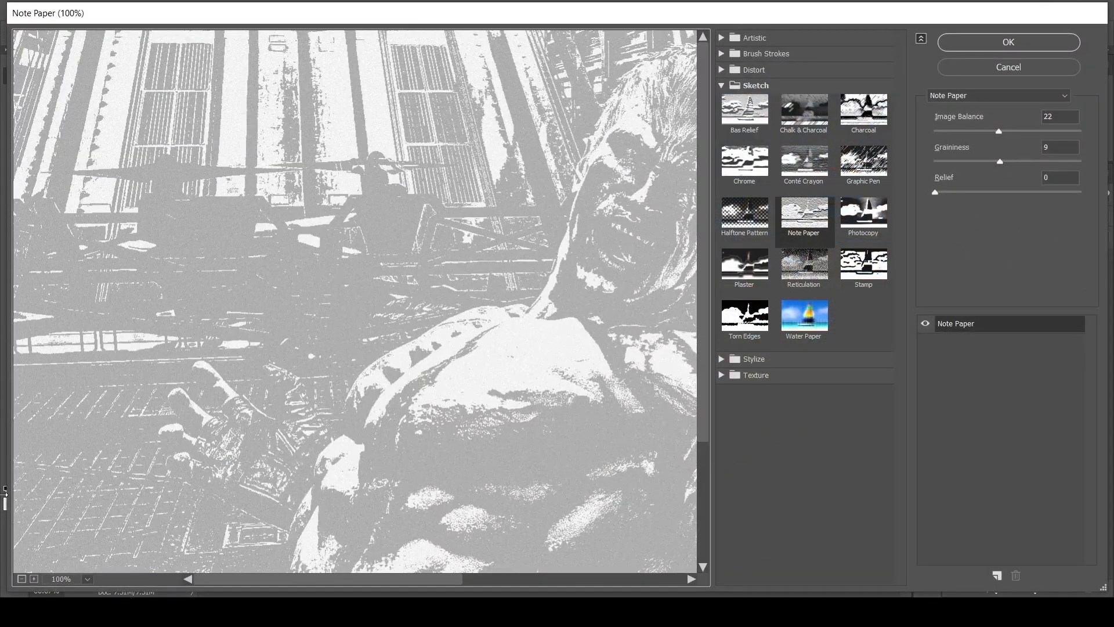
{"action": "left_click", "coordinate": [22, 578]}
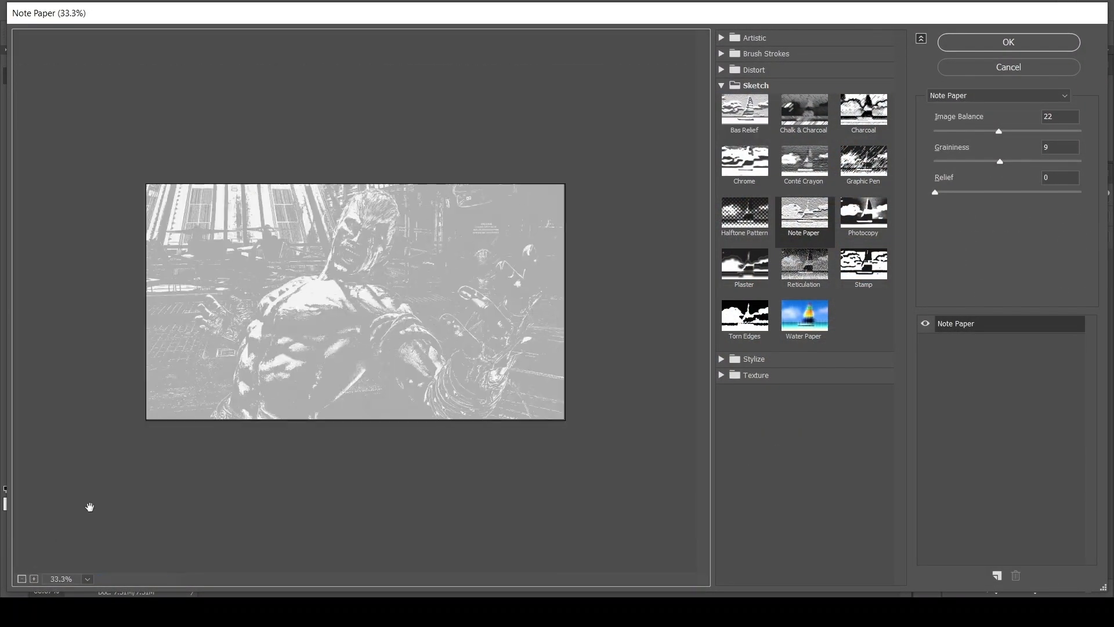
{"action": "left_click", "coordinate": [33, 578]}
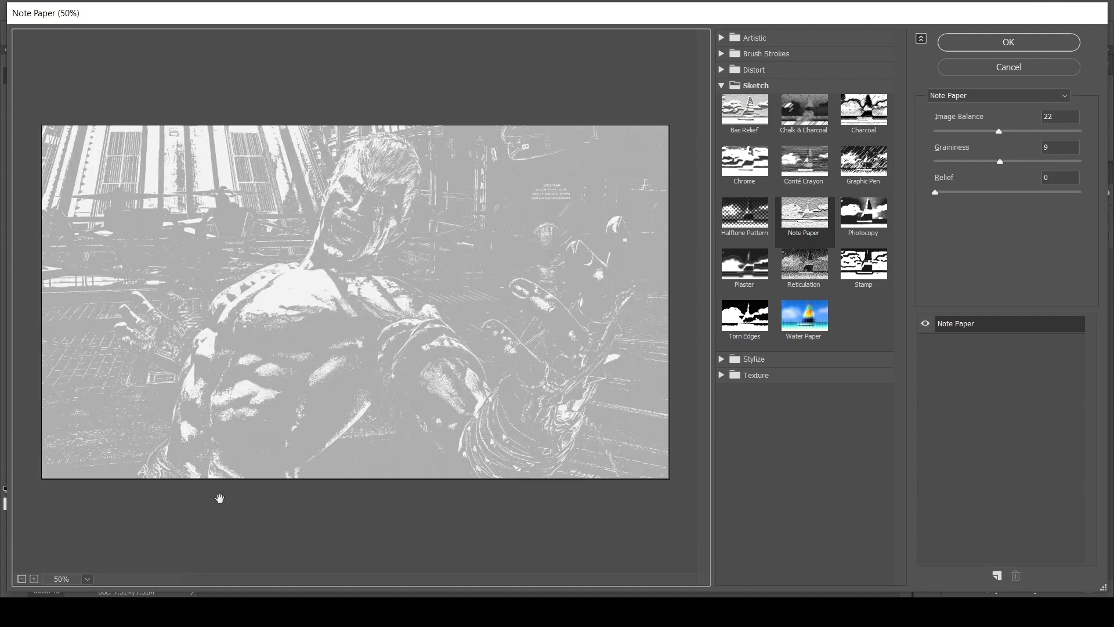
{"action": "left_click", "coordinate": [821, 212]}
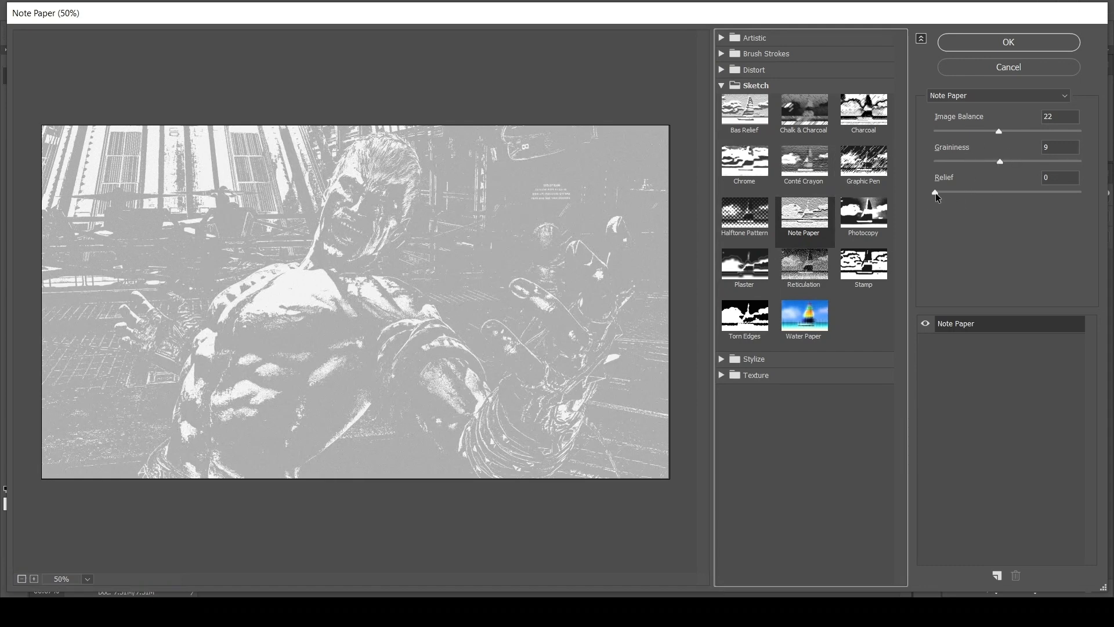
{"action": "mouse_move", "coordinate": [935, 193]}
{"action": "left_mouse_down"}
{"action": "mouse_move", "coordinate": [995, 192]}
{"action": "mouse_move", "coordinate": [934, 193]}
{"action": "left_mouse_up"}
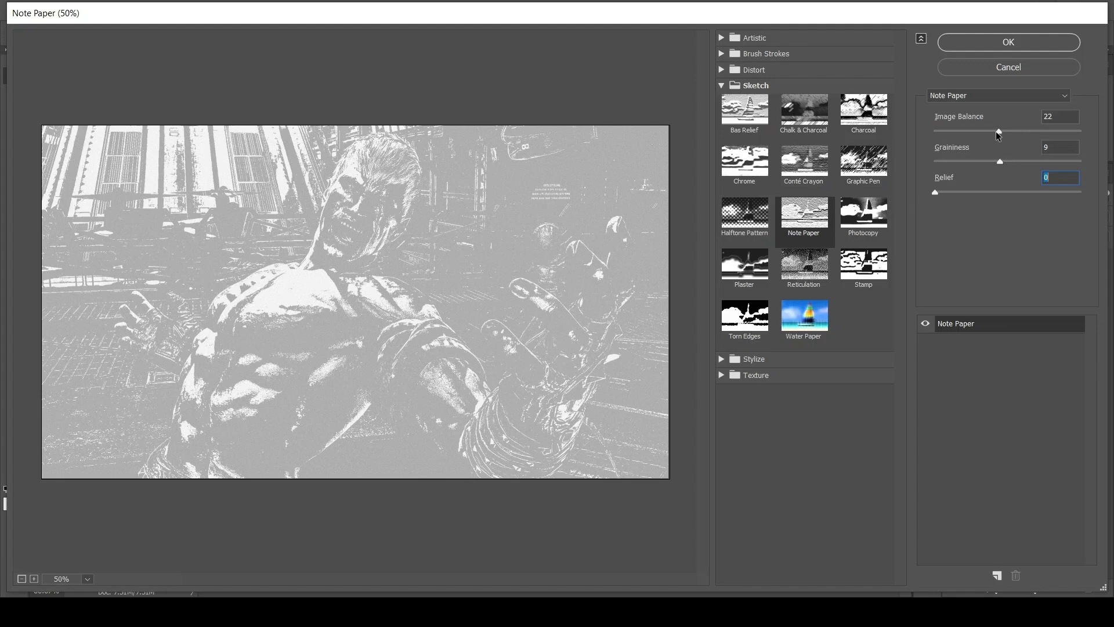
{"action": "left_click_drag", "start_coordinate": [998, 134], "coordinate": [987, 141]}
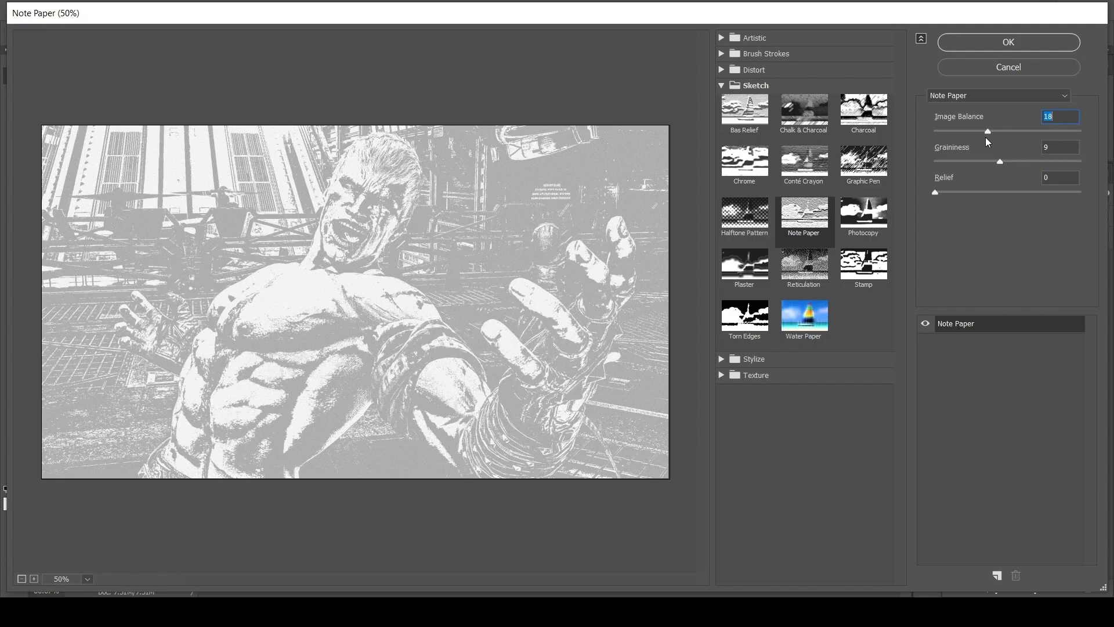
{"action": "left_click_drag", "start_coordinate": [985, 137], "coordinate": [987, 139]}
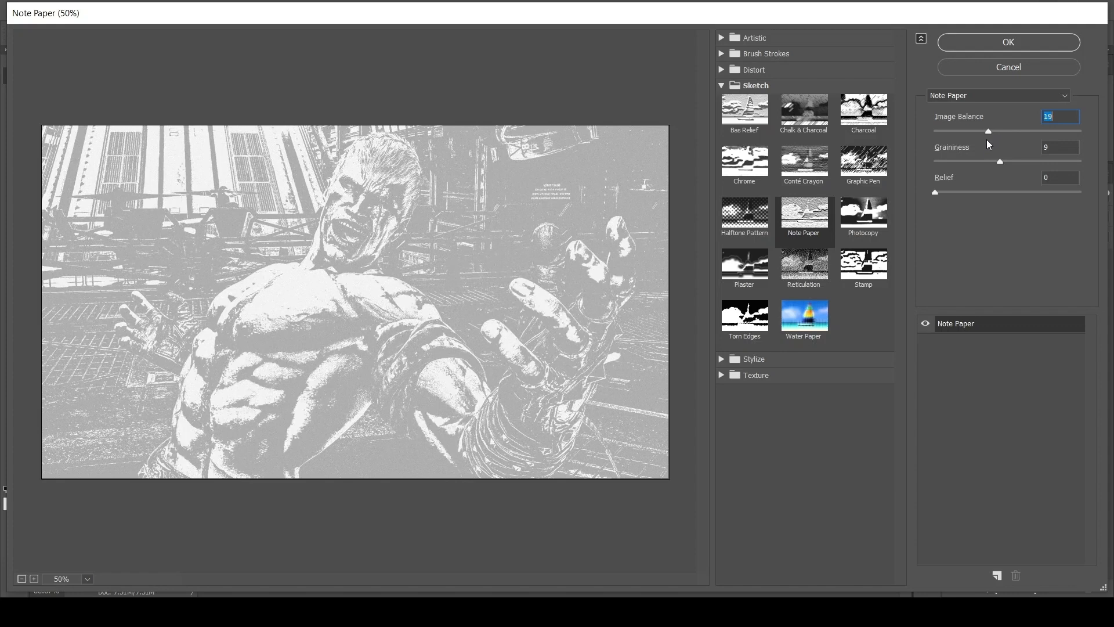
{"action": "left_click", "coordinate": [1066, 118]}
{"action": "left_click", "coordinate": [1045, 45]}
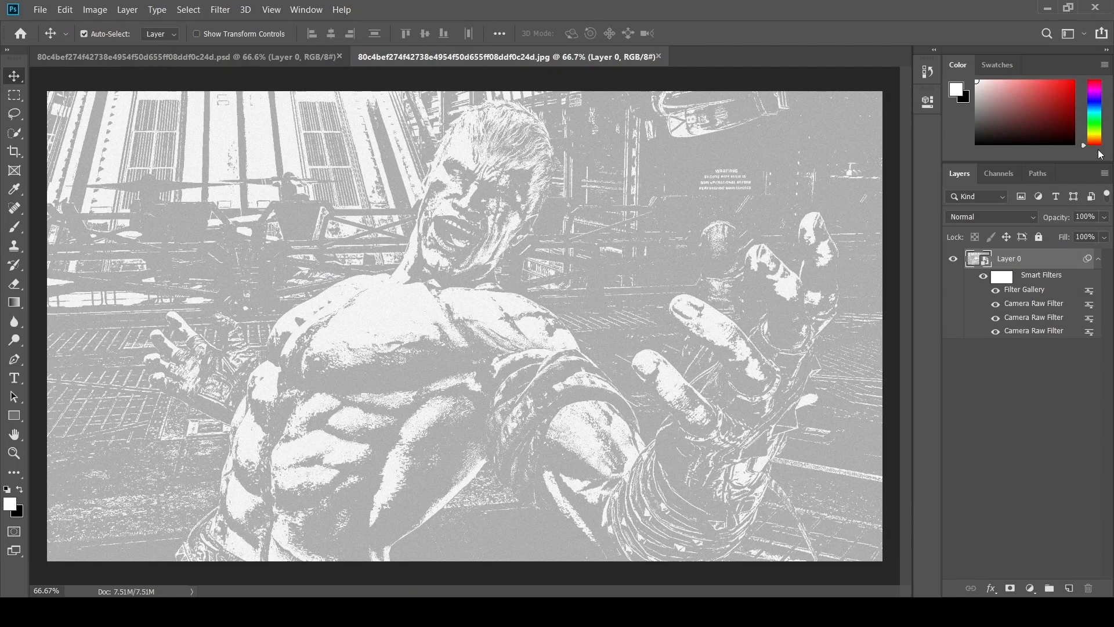
Add a Curves adjustment layer, pulling the highlight point well down and lifting the shadow point slightly for a stark black-and-white look.
{"action": "left_click", "coordinate": [1029, 587]}
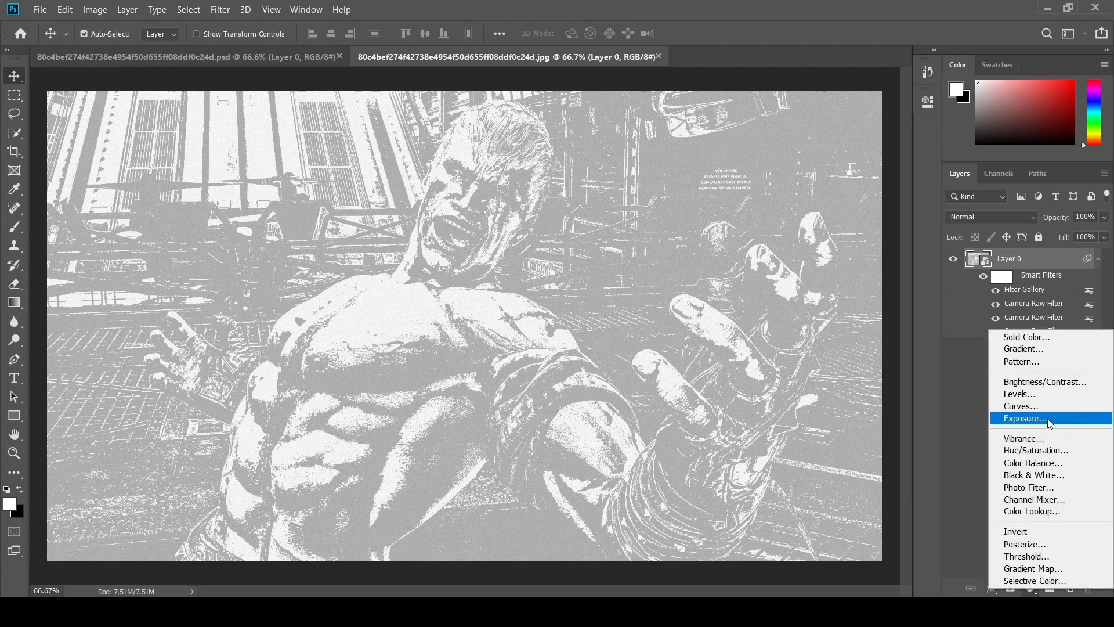
{"action": "left_click", "coordinate": [1038, 406]}
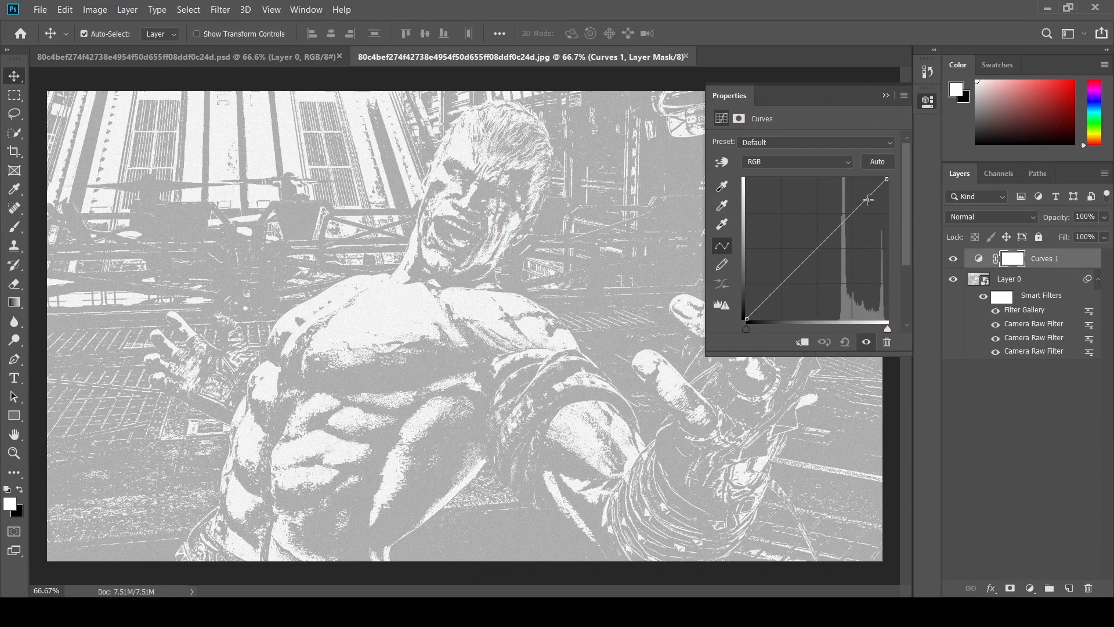
{"action": "left_click", "coordinate": [863, 204]}
{"action": "left_click_drag", "start_coordinate": [862, 204], "coordinate": [869, 236]}
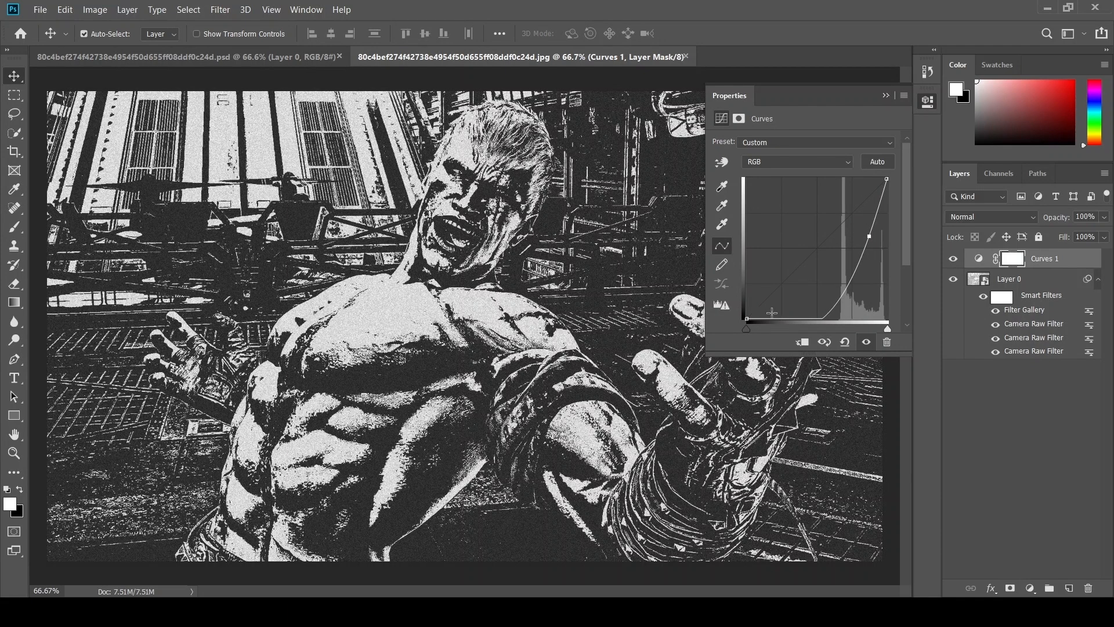
{"action": "left_click_drag", "start_coordinate": [772, 313], "coordinate": [773, 304]}
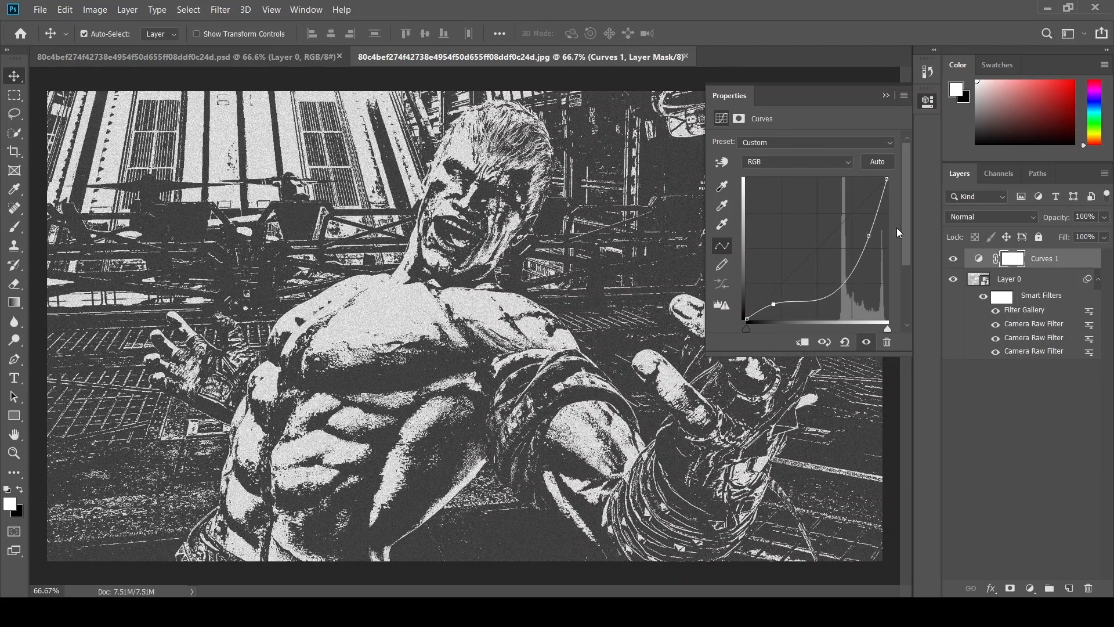
{"action": "left_click_drag", "start_coordinate": [871, 237], "coordinate": [872, 238]}
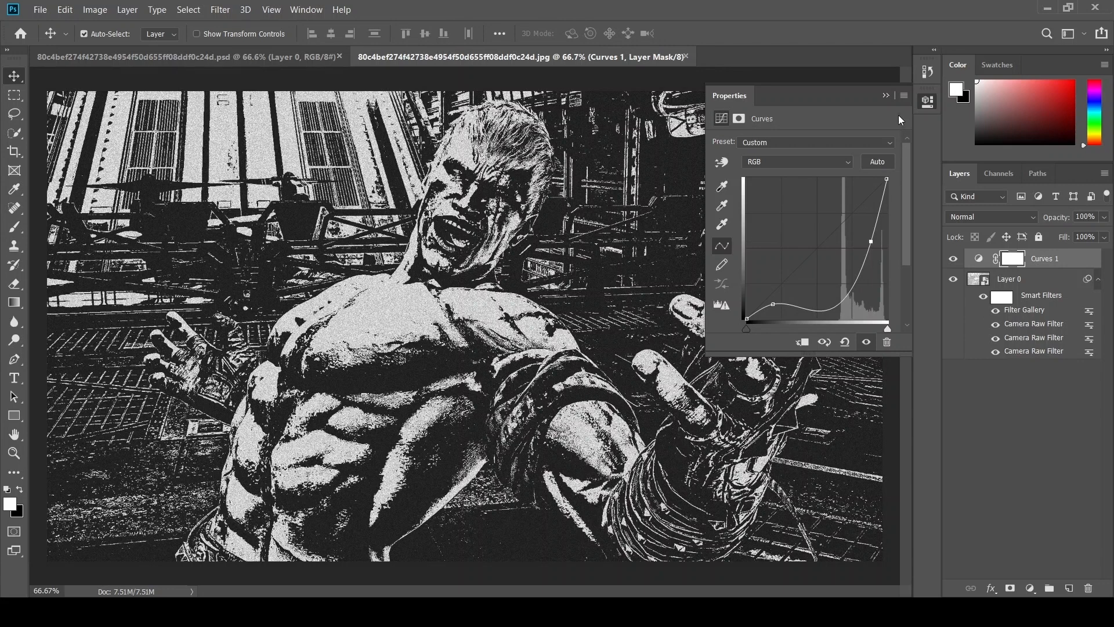
{"action": "left_click", "coordinate": [884, 95]}
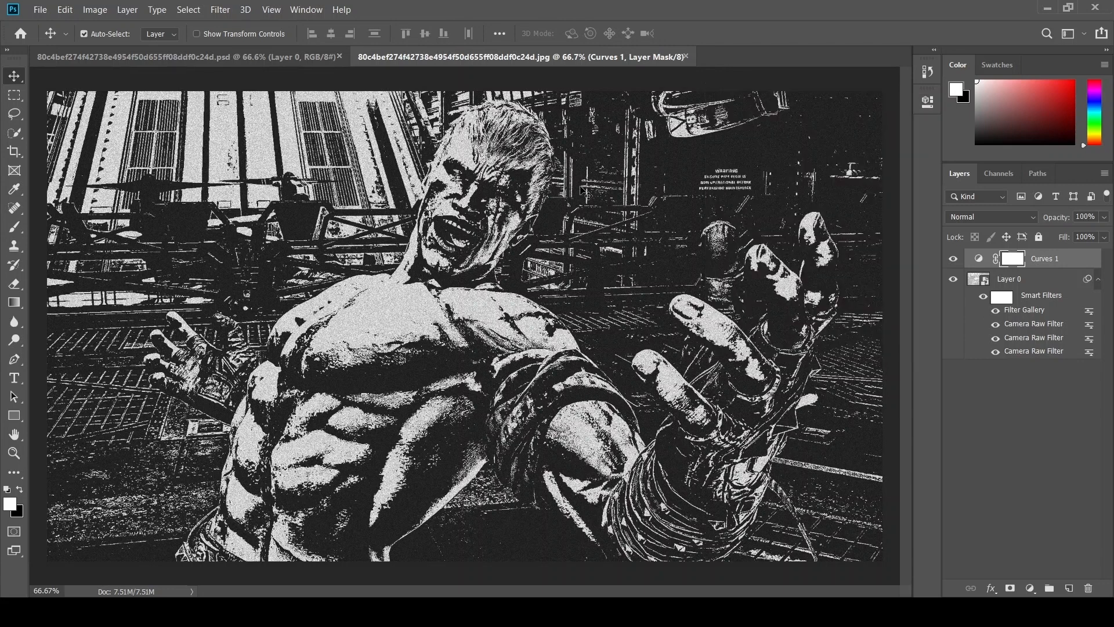
{"action": "key", "text": "ctrl+minus"}
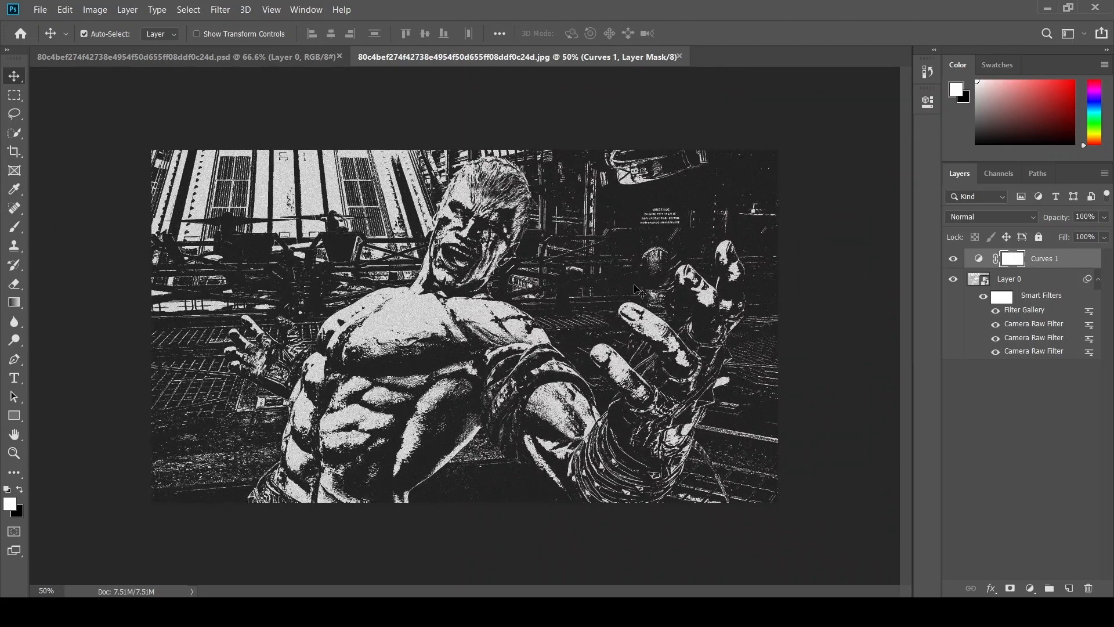
{"action": "key", "text": "ctrl+plus"}
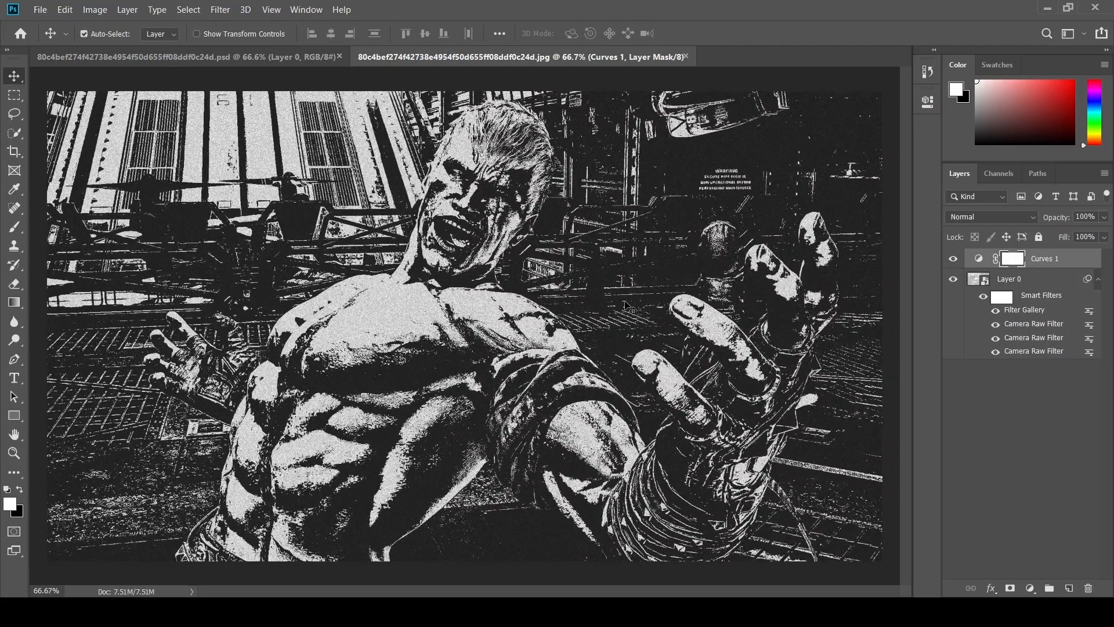
Temporarily hide the upper two Camera Raw smart filters, check the settings of the lowest one, and show both again.
{"action": "left_click", "coordinate": [996, 323]}
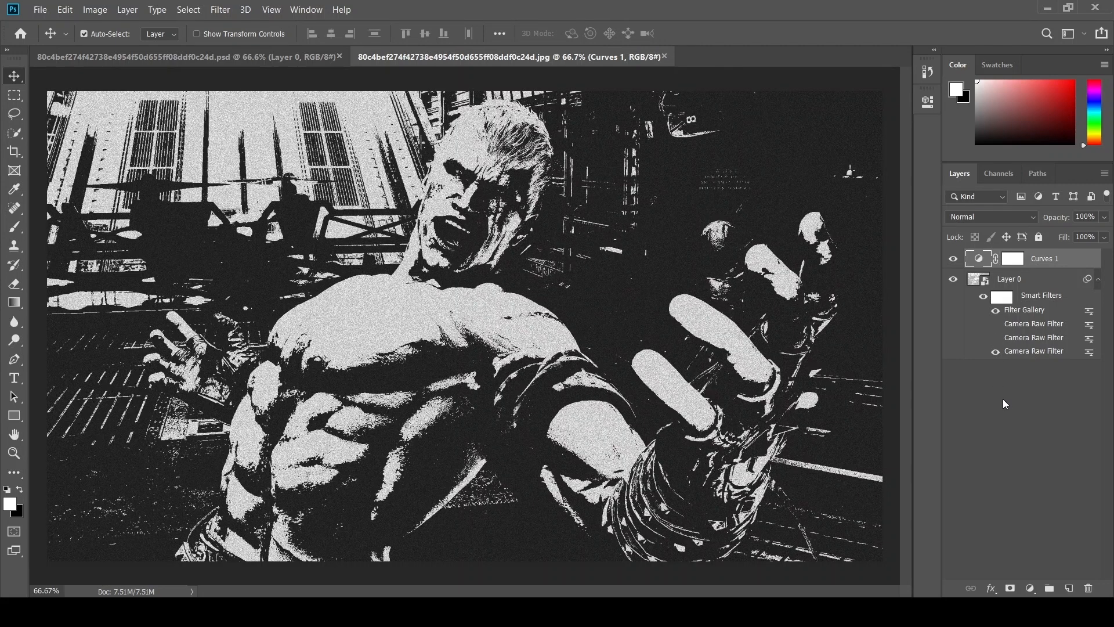
{"action": "double_click", "coordinate": [1029, 352]}
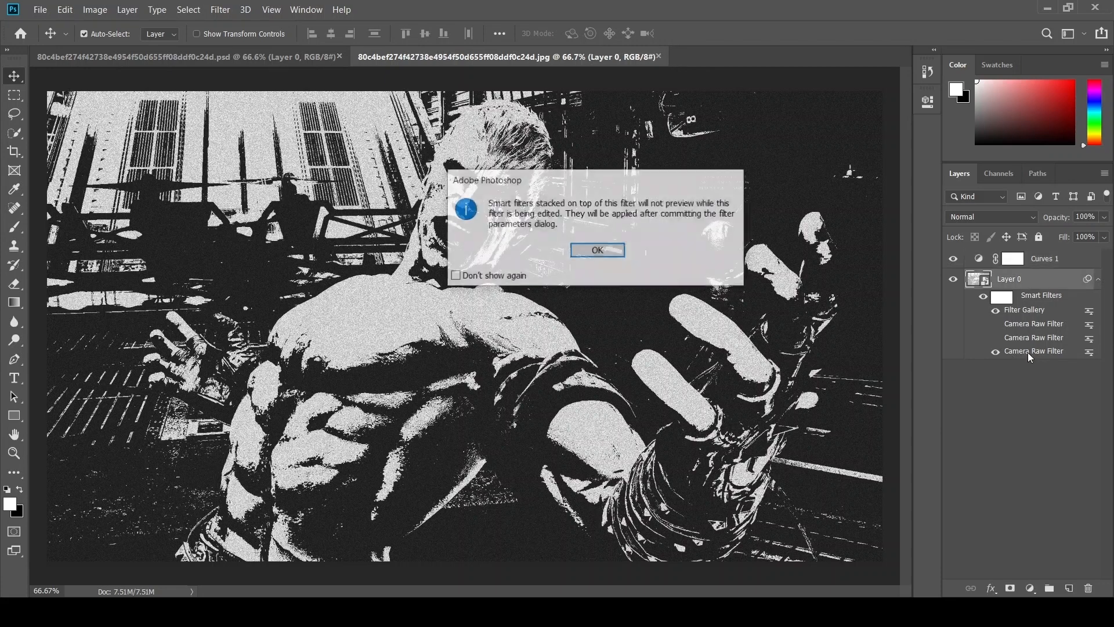
{"action": "left_click", "coordinate": [601, 249]}
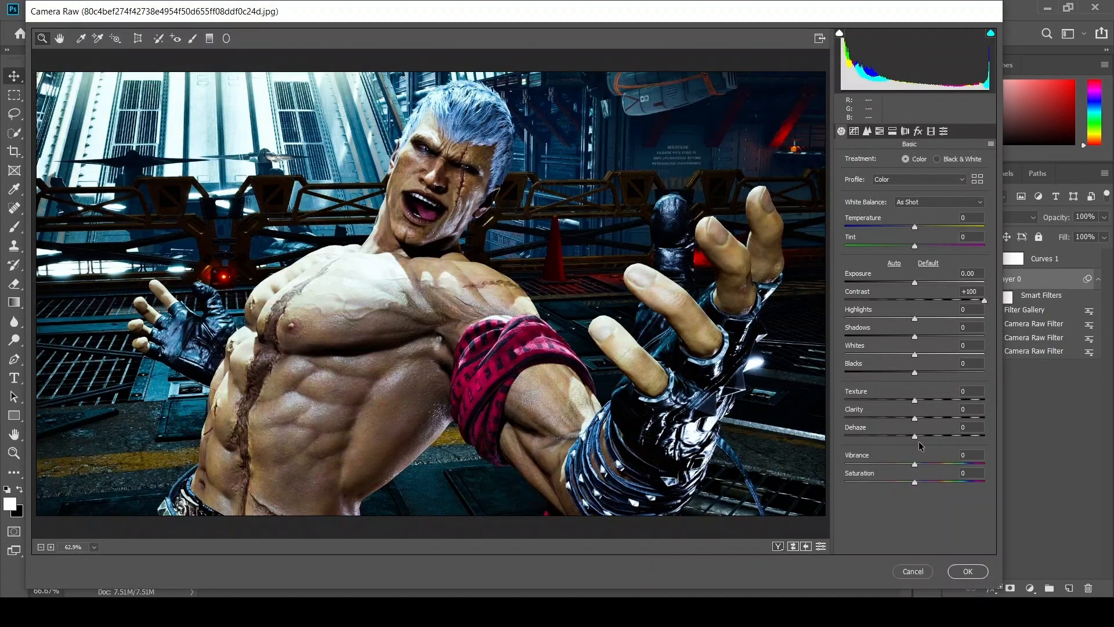
{"action": "left_click", "coordinate": [967, 570]}
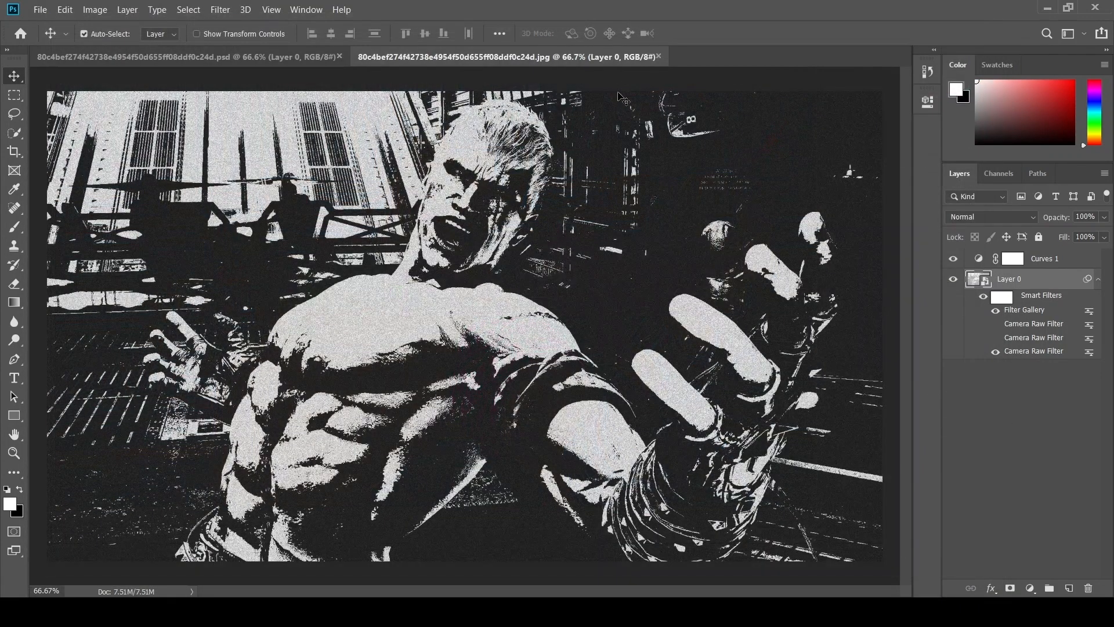
{"action": "left_click", "coordinate": [994, 338]}
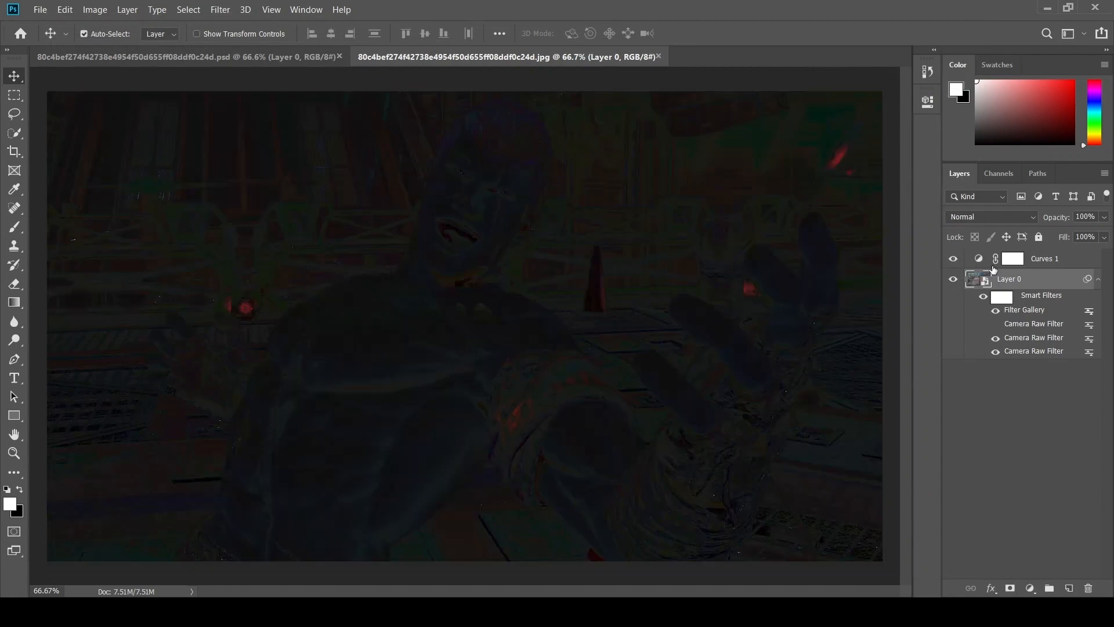
{"action": "left_click", "coordinate": [995, 324]}
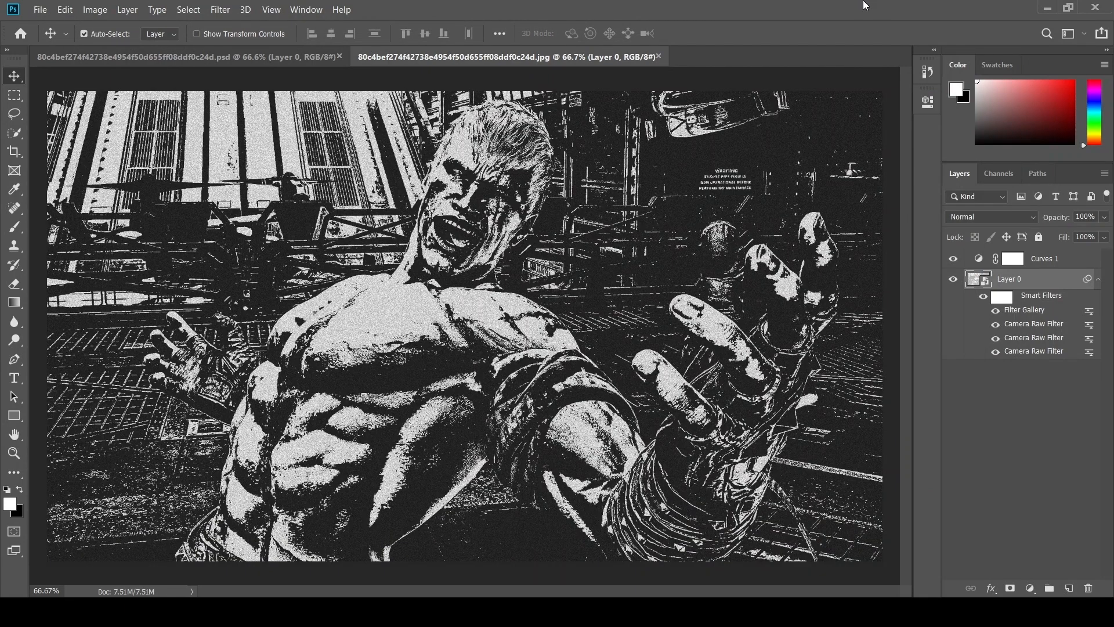
{"action": "key", "text": "ctrl+minus"}
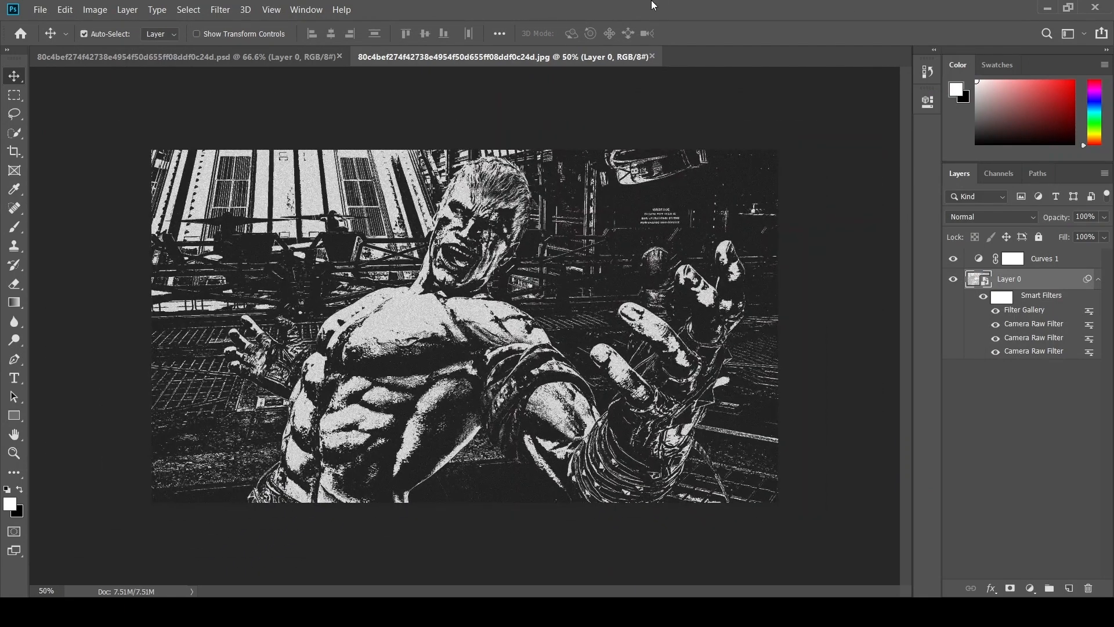